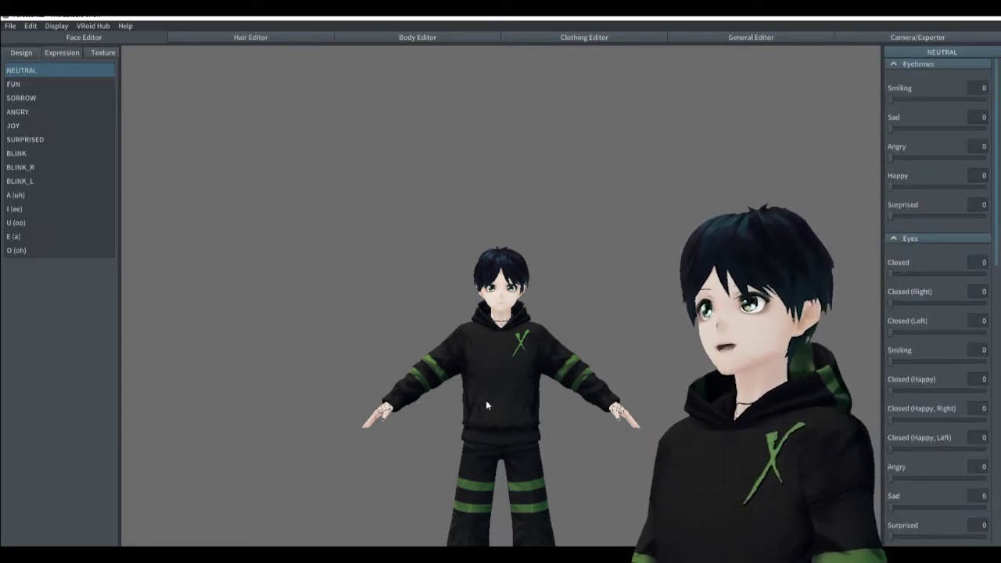
scroll(484, 352, up, 5)
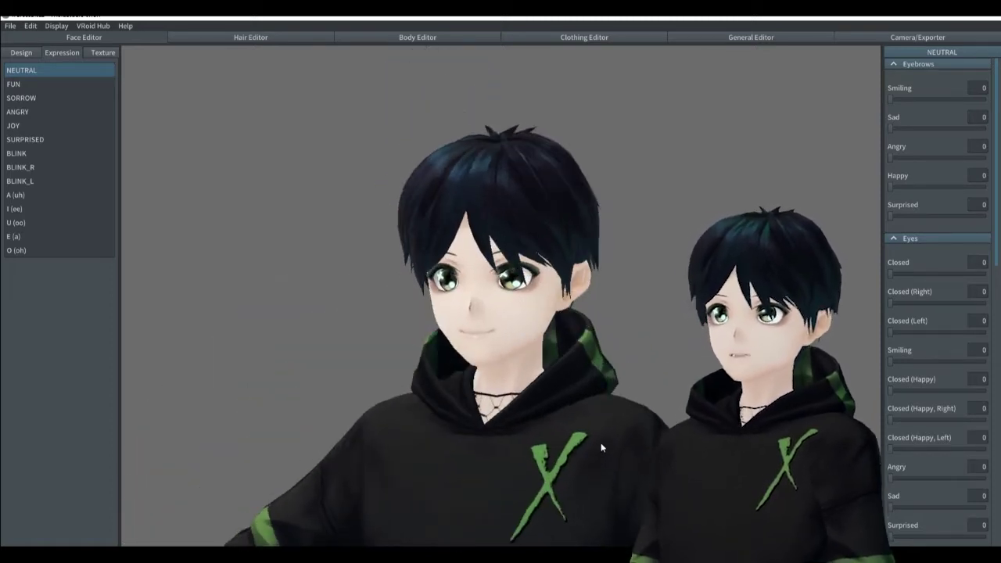
Lower the NEUTRAL expression's Mouth Default slider from 100 to 14
scroll(978, 290, down, 4)
scroll(979, 289, down, 4)
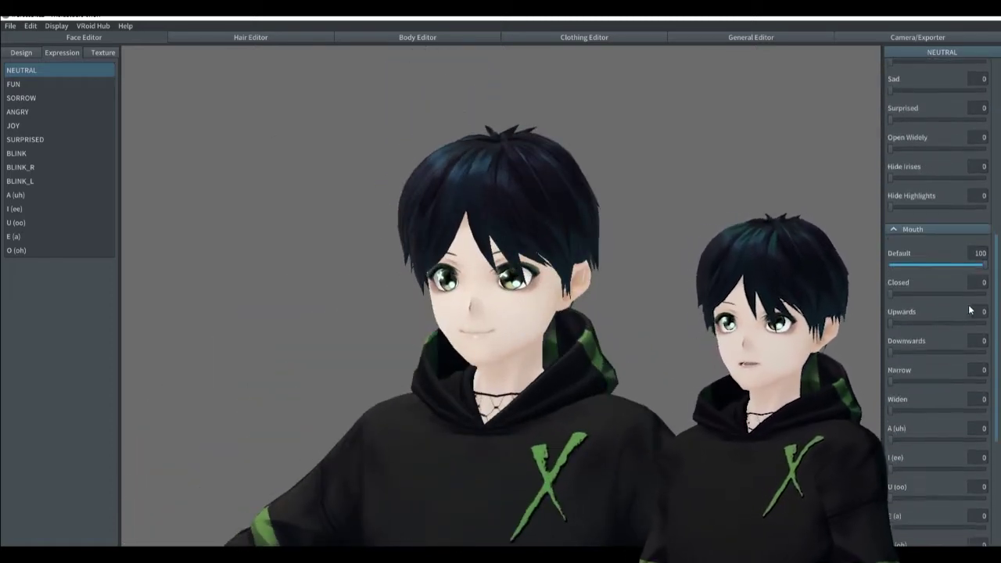
drag(936, 265, 903, 264)
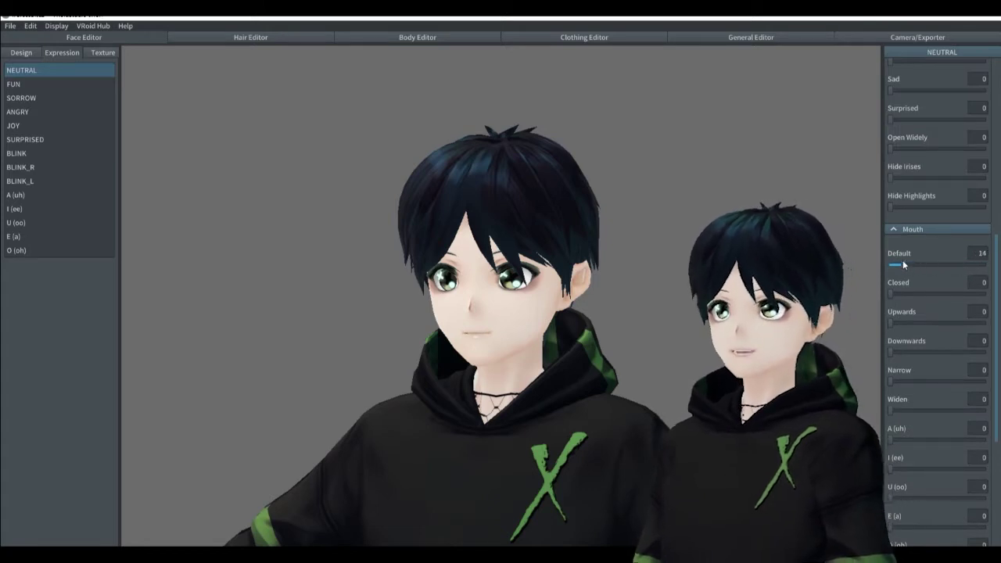
Soften FUN: mouth Smiling down to about 45 and Eyes Closed (Happy) raised slightly
click(9, 86)
scroll(936, 332, down, 5)
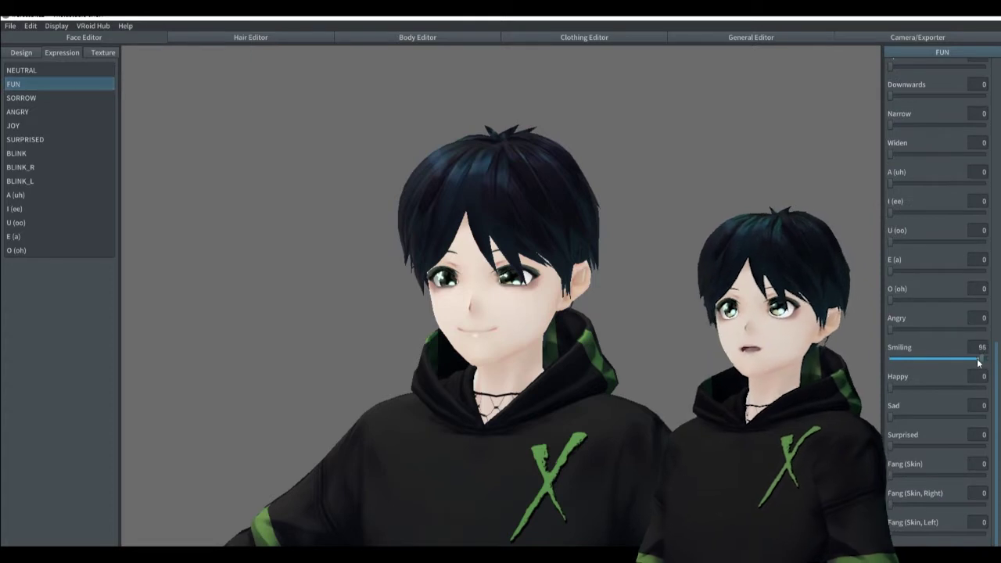
drag(982, 358, 932, 358)
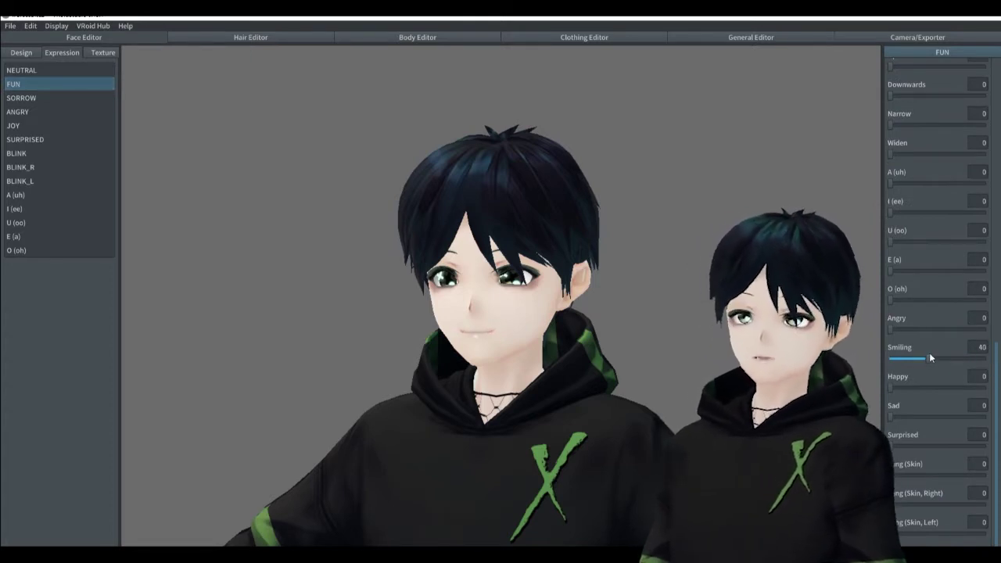
scroll(930, 352, up, 5)
scroll(930, 353, up, 5)
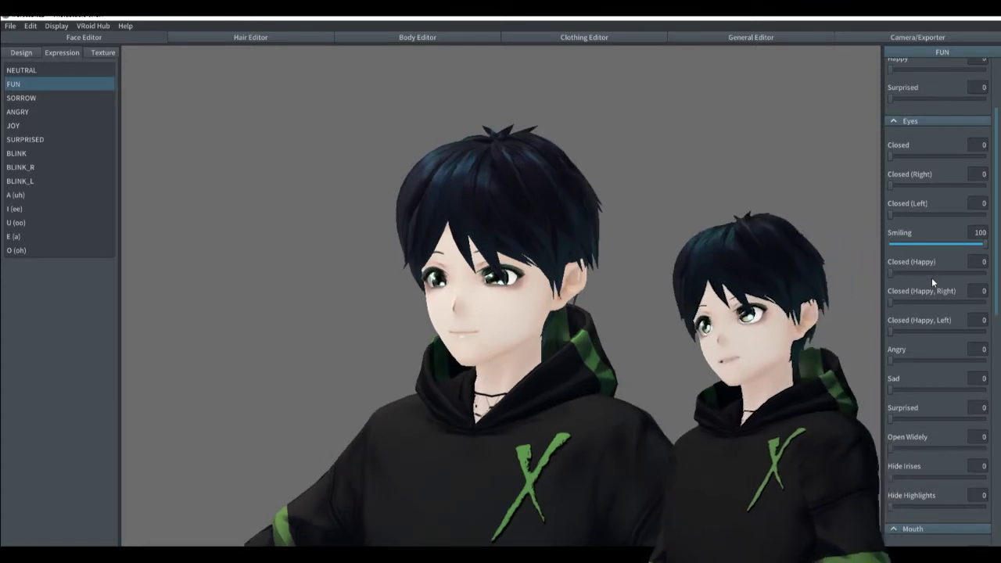
drag(890, 272, 901, 273)
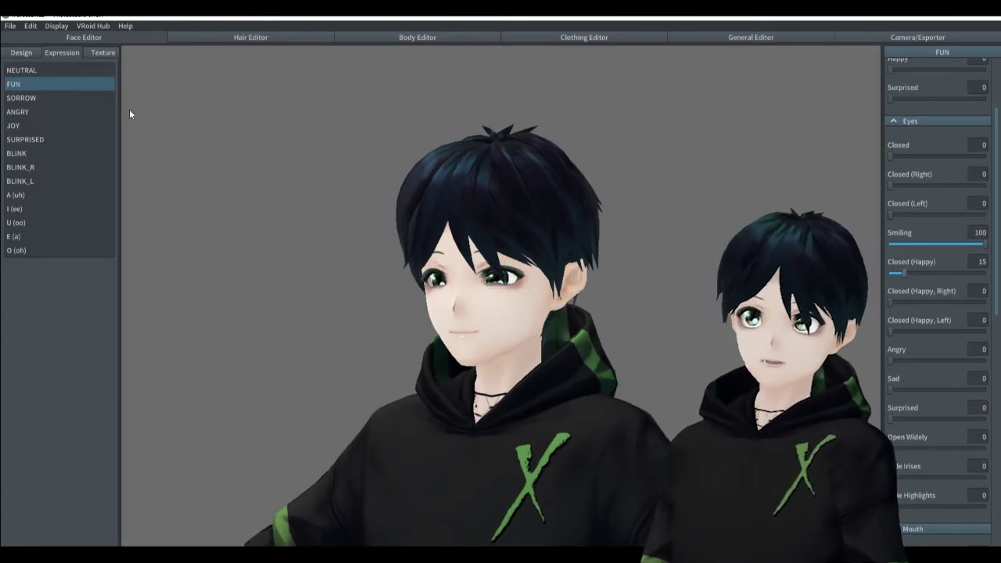
Set SORROW to eyes Sad 70, Closed 20, Closed (Happy) 9 and mouth Sad 49
click(46, 97)
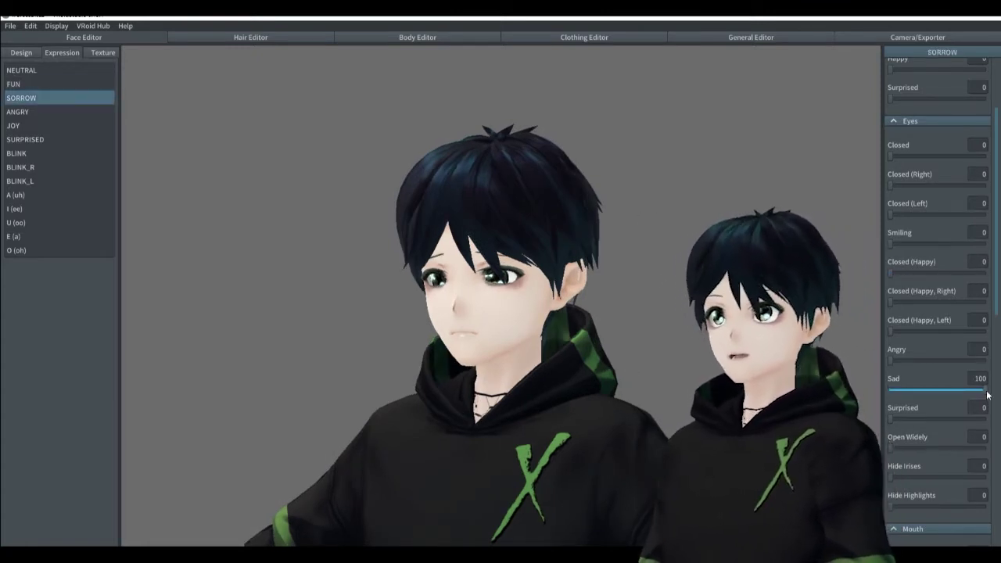
click(932, 391)
drag(932, 390, 956, 391)
drag(891, 156, 911, 156)
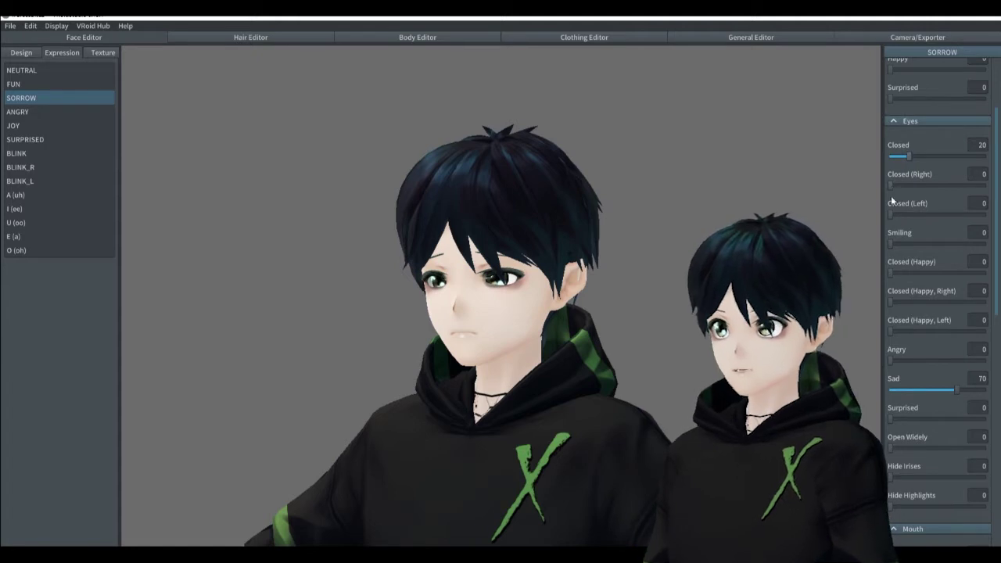
drag(893, 271, 901, 271)
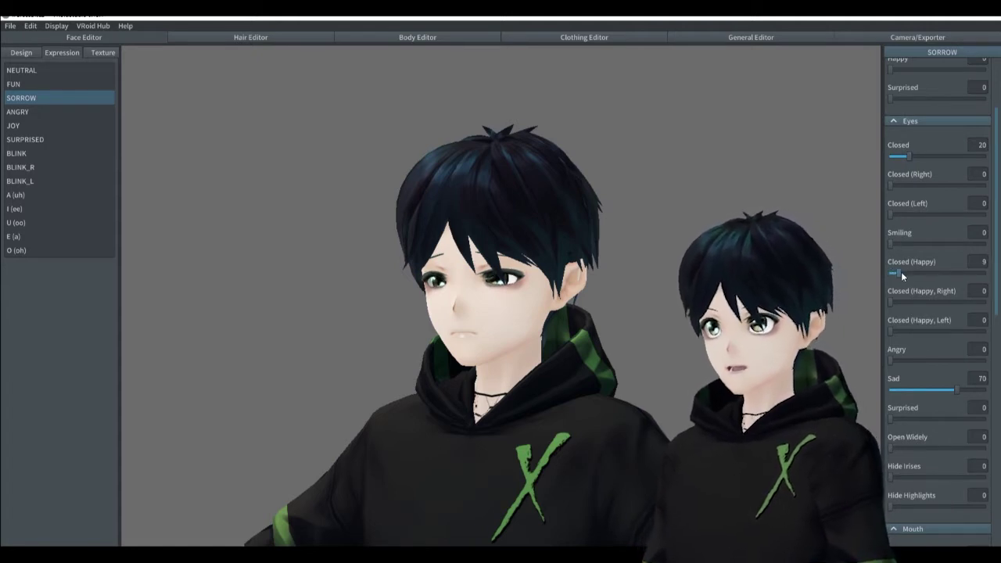
scroll(932, 380, down, 3)
scroll(932, 380, down, 5)
click(948, 417)
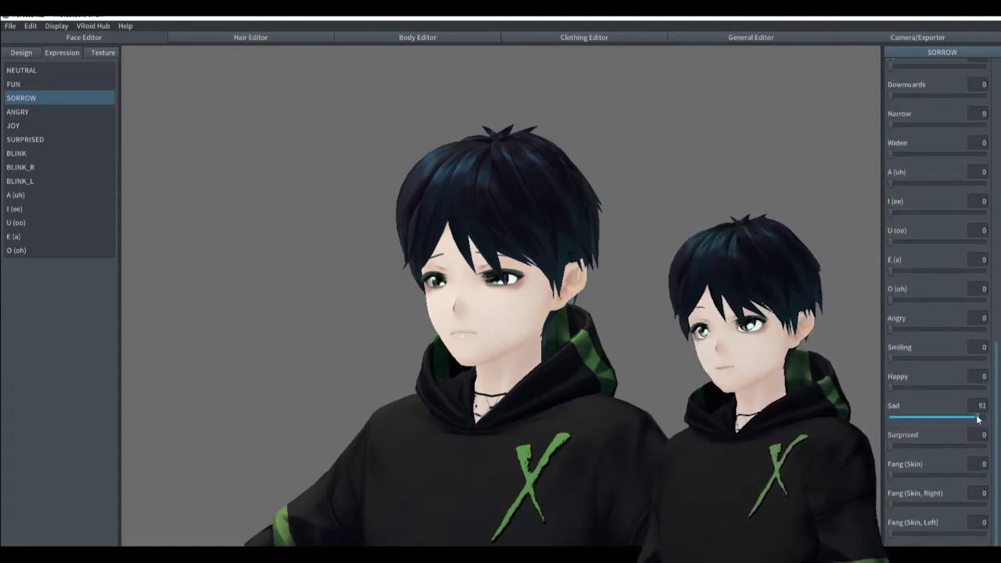
drag(947, 417, 937, 417)
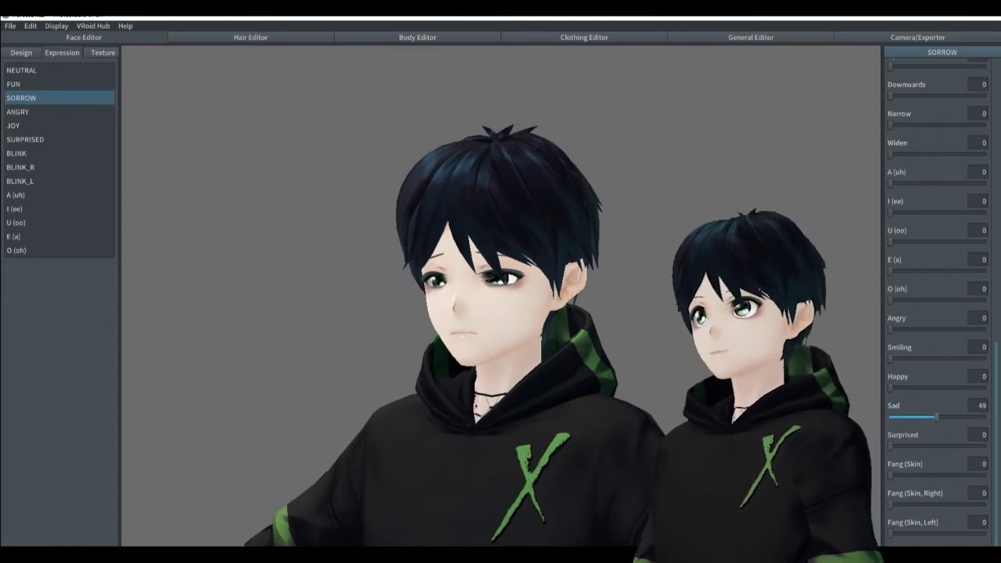
Set the ANGRY expression's mouth Angry to 14 and eyebrow Happy to about 13
click(25, 113)
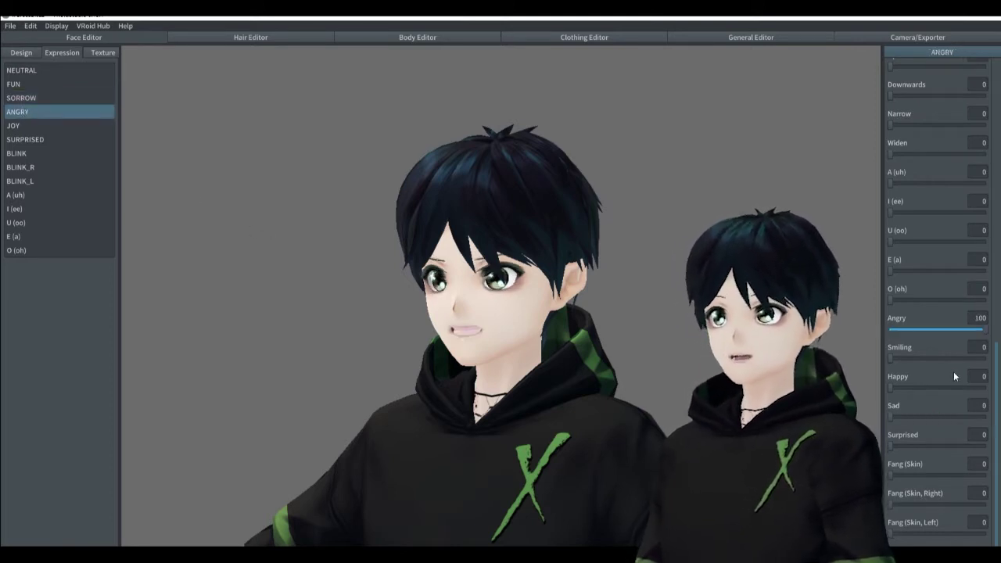
click(965, 329)
drag(965, 330, 905, 331)
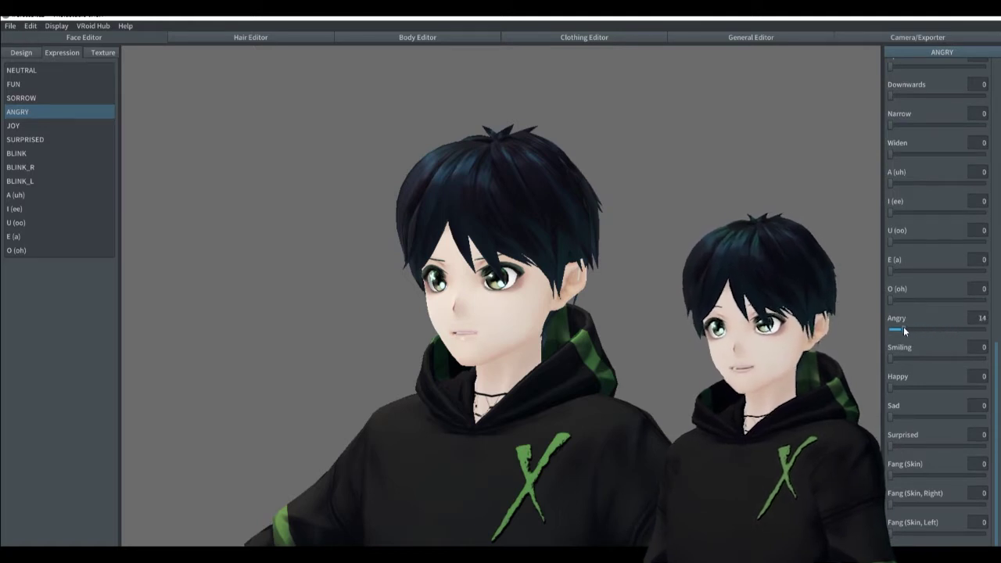
scroll(926, 316, up, 5)
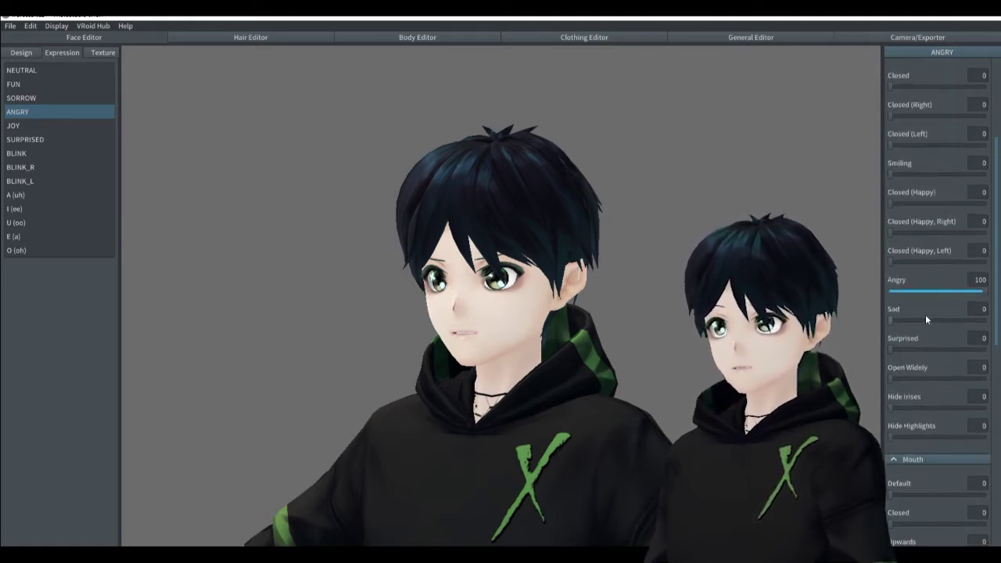
scroll(925, 314, up, 3)
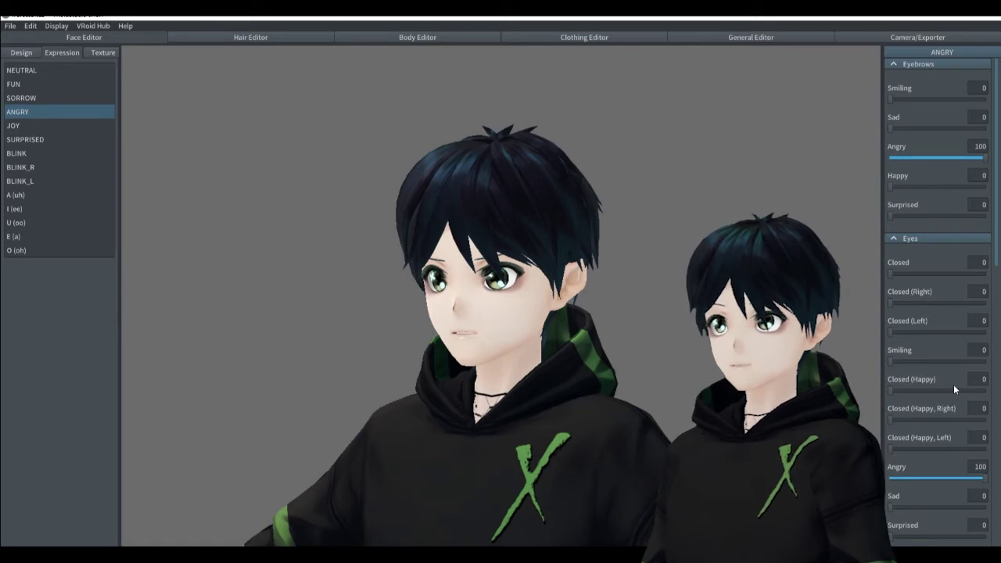
mouse_move(892, 129)
mouse_down()
mouse_move(913, 127)
mouse_move(891, 127)
mouse_up()
drag(892, 186, 903, 184)
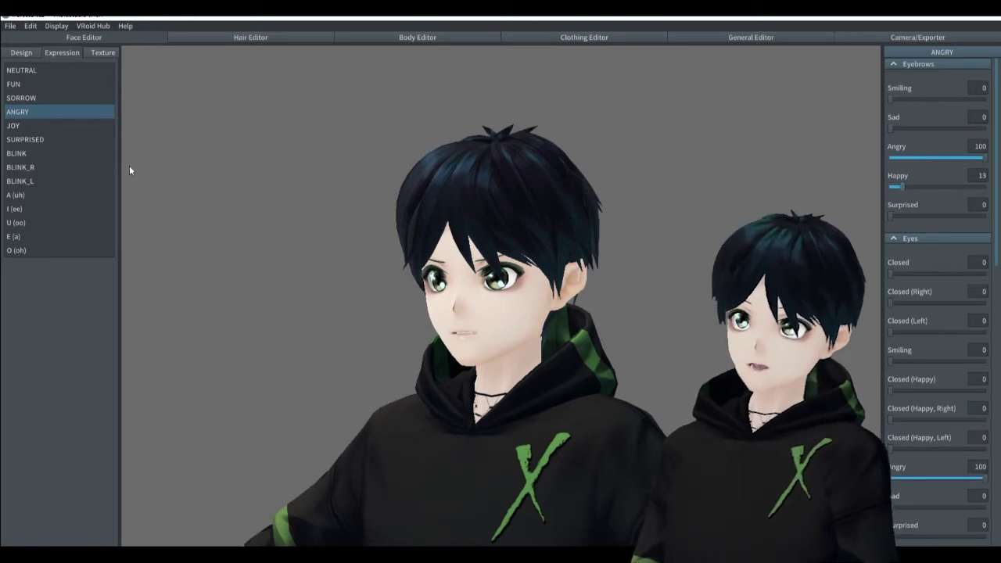
click(38, 126)
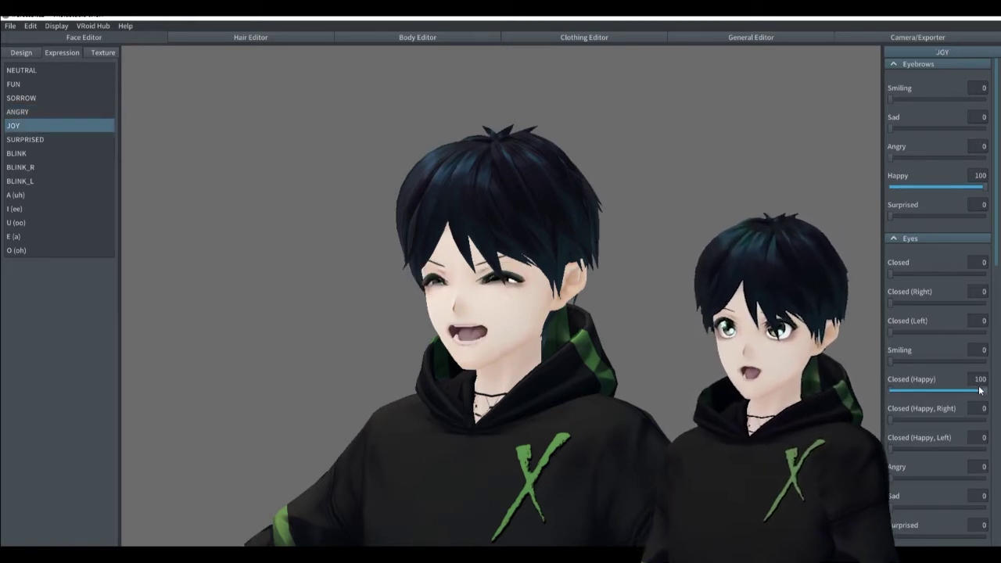
Partly close the JOY expression's eyes to about 35
scroll(980, 390, down, 3)
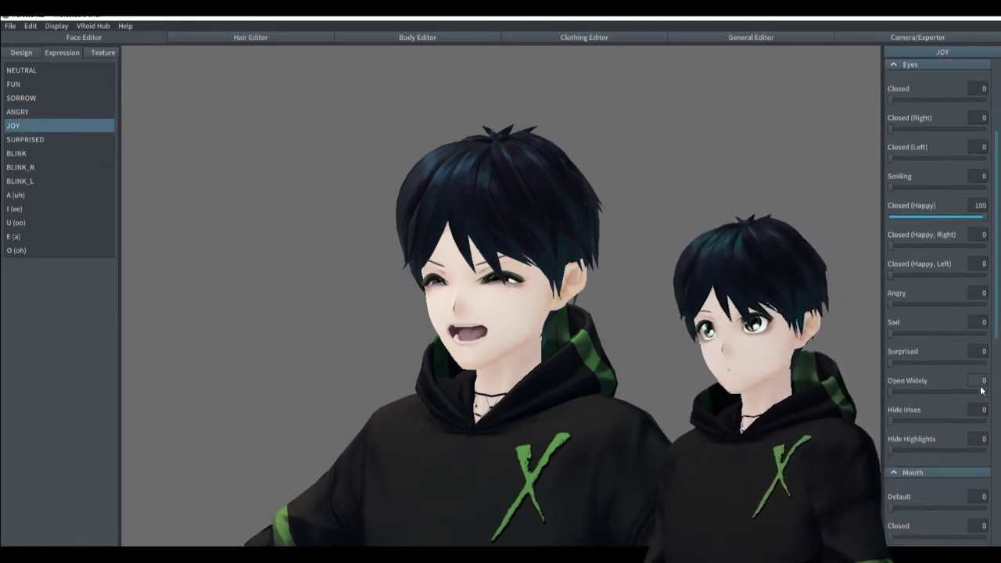
scroll(981, 389, down, 10)
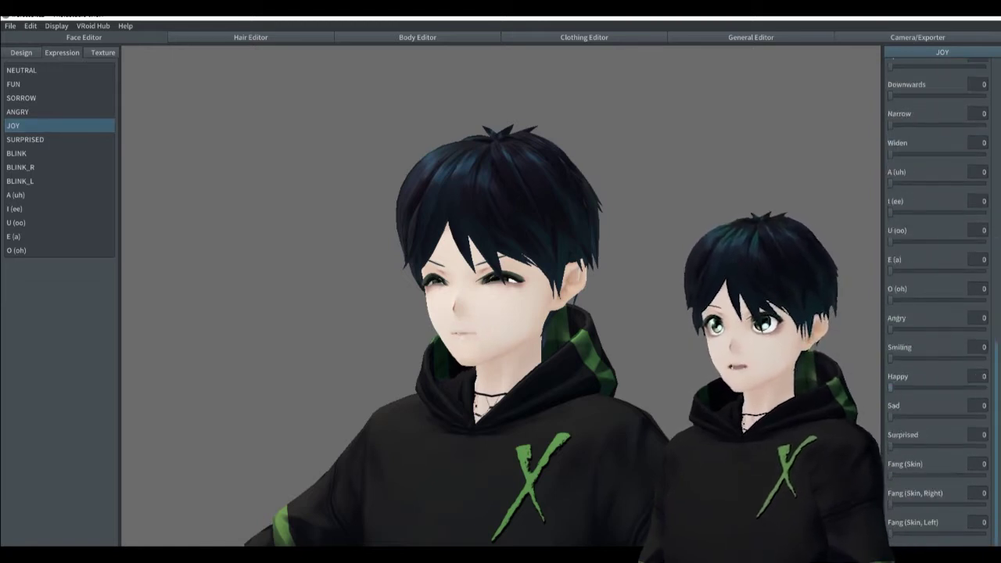
scroll(951, 301, up, 8)
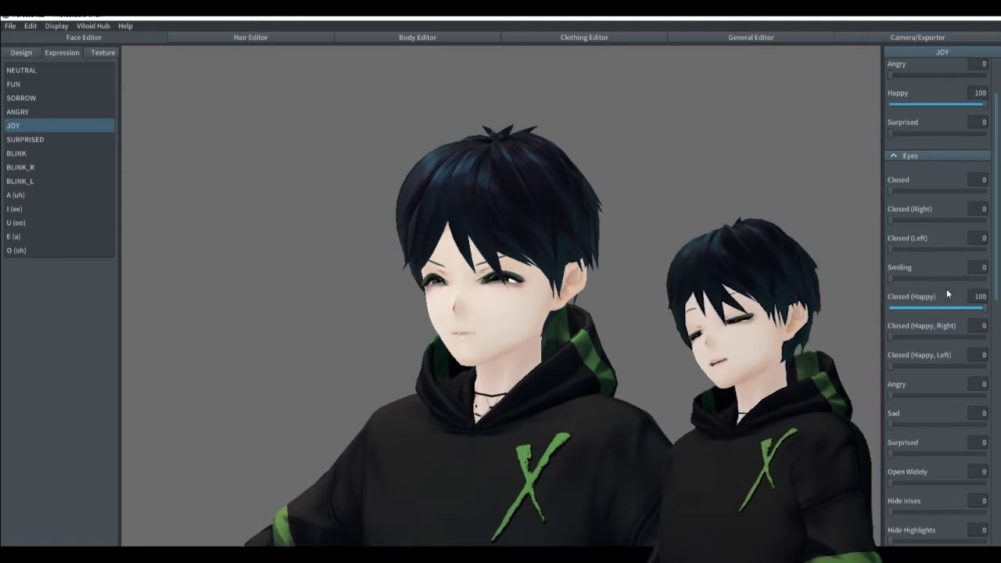
scroll(931, 286, up, 1)
drag(889, 225, 923, 225)
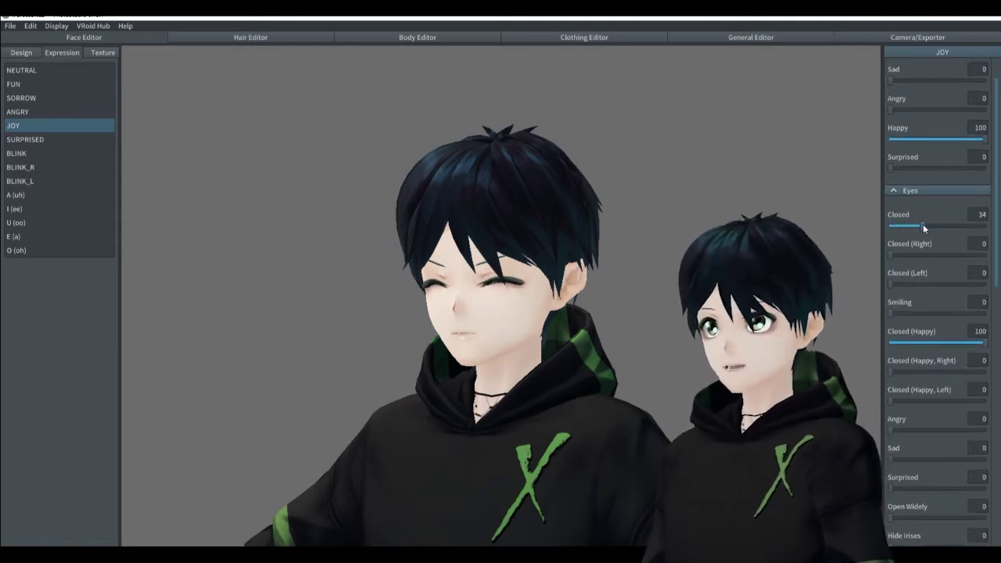
Set JOY's mouth Smiling to 66 with a slight Surprised of 5, nudging Happy
scroll(964, 403, down, 15)
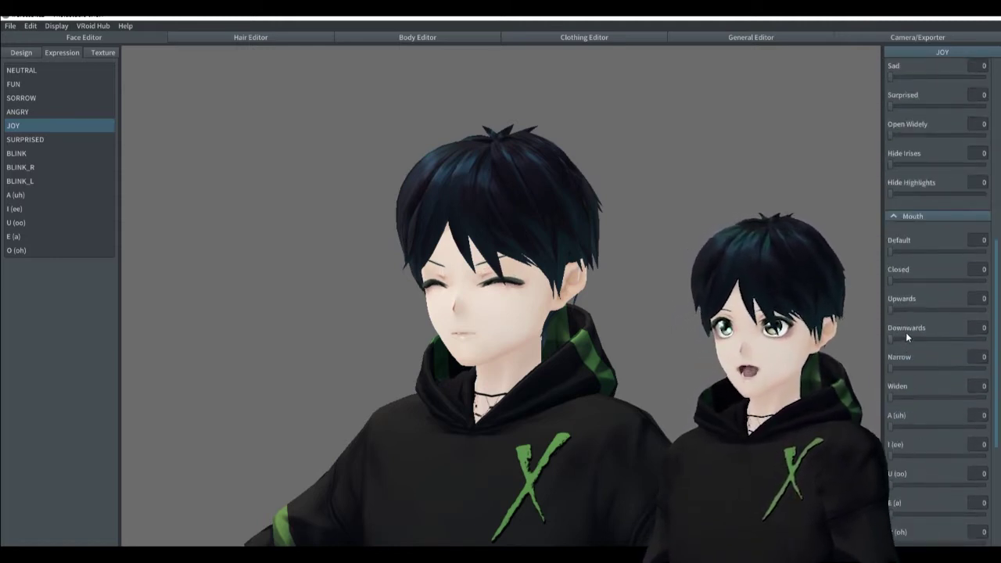
scroll(914, 337, down, 2)
drag(892, 358, 953, 343)
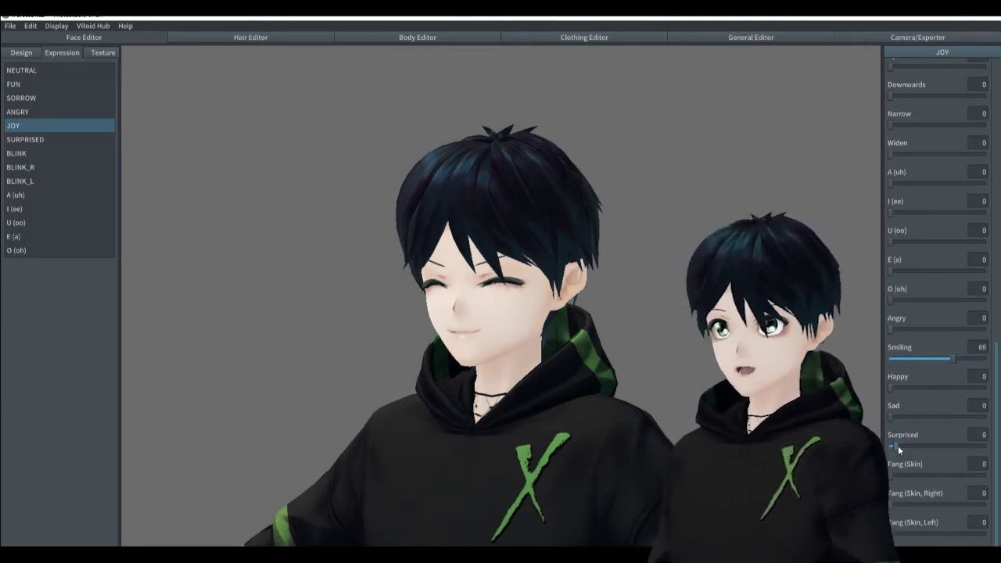
drag(889, 445, 898, 445)
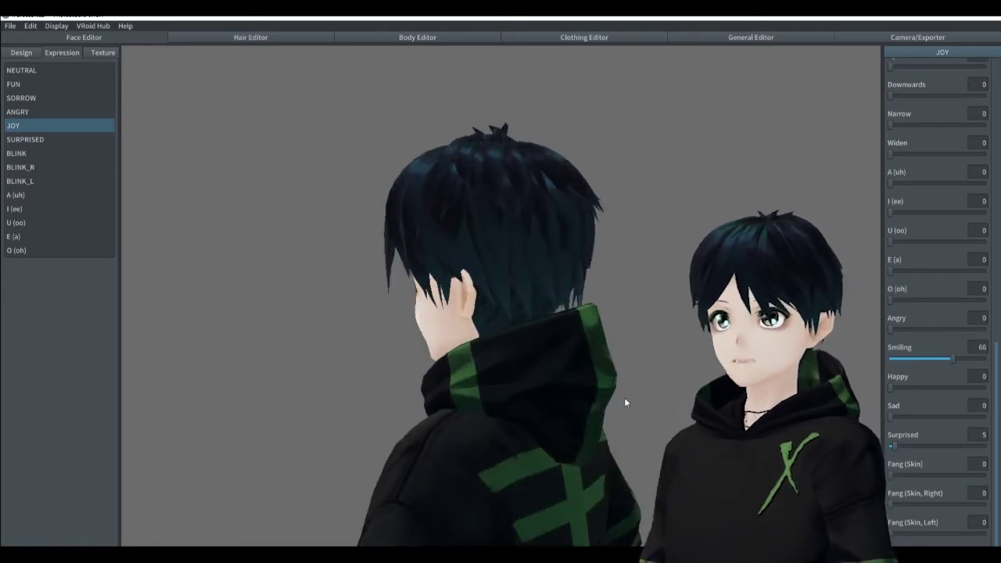
drag(891, 388, 878, 386)
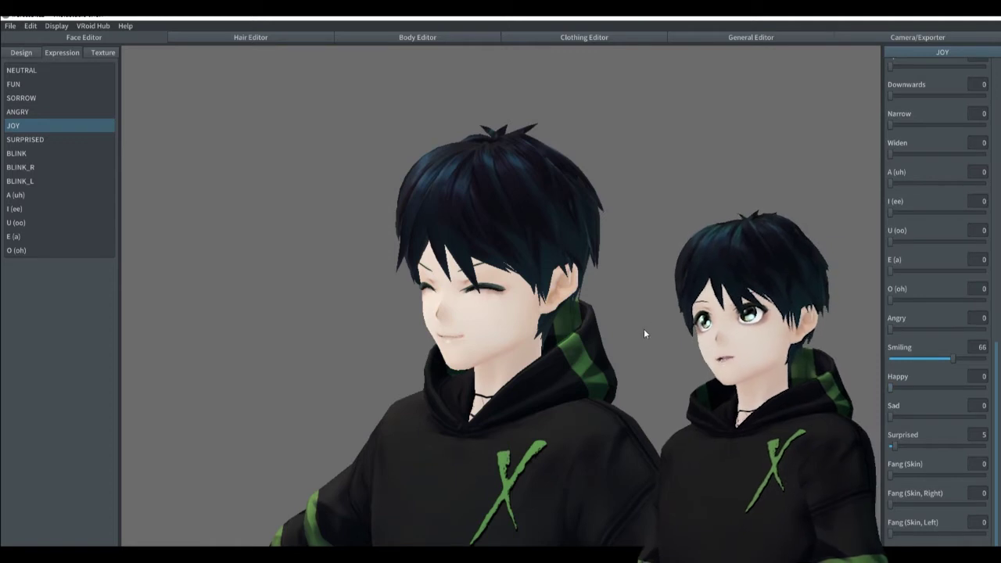
click(36, 139)
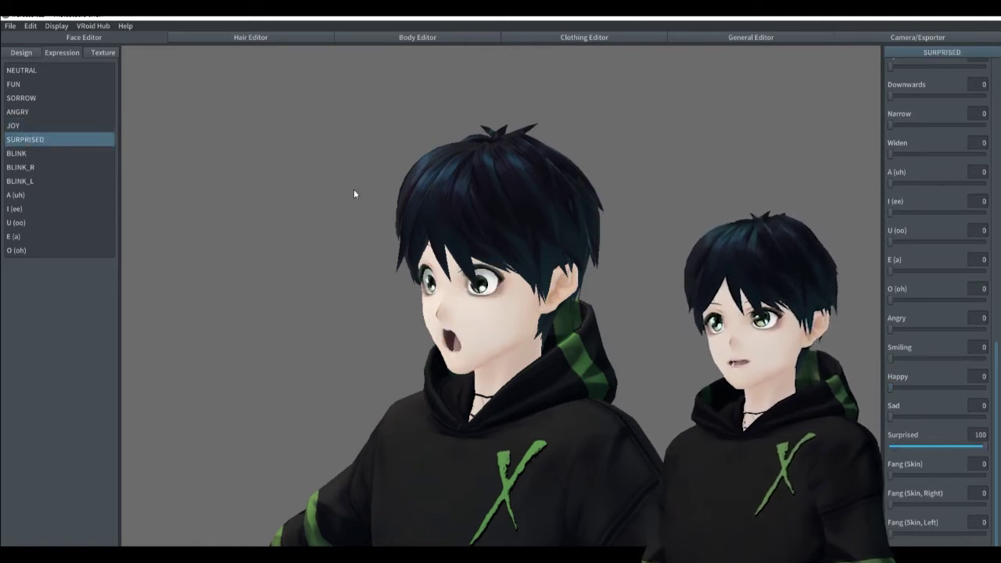
Zero SURPRISED's mouth Surprised and set eyes Closed 29 and Smiling 28
drag(958, 446, 890, 445)
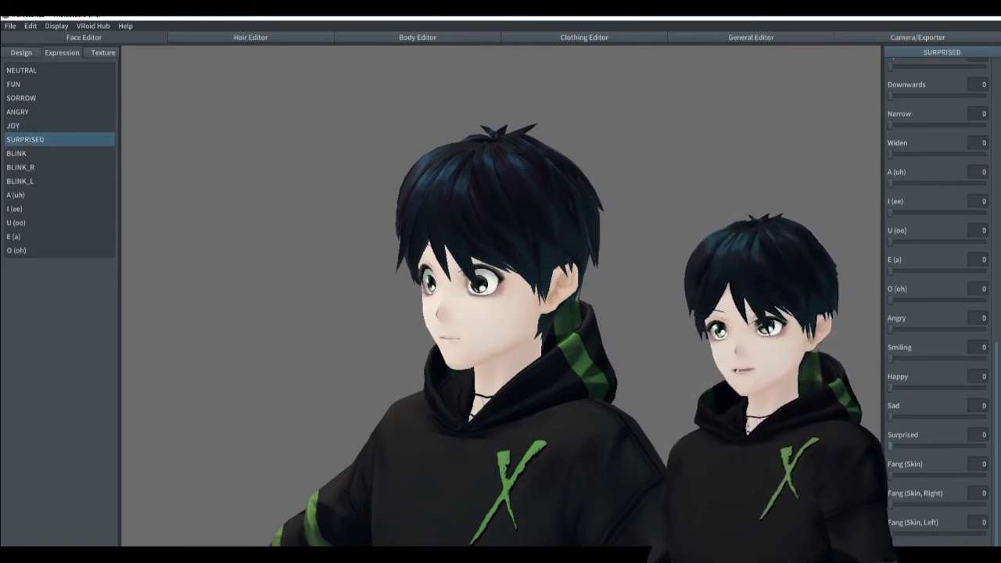
scroll(941, 369, up, 10)
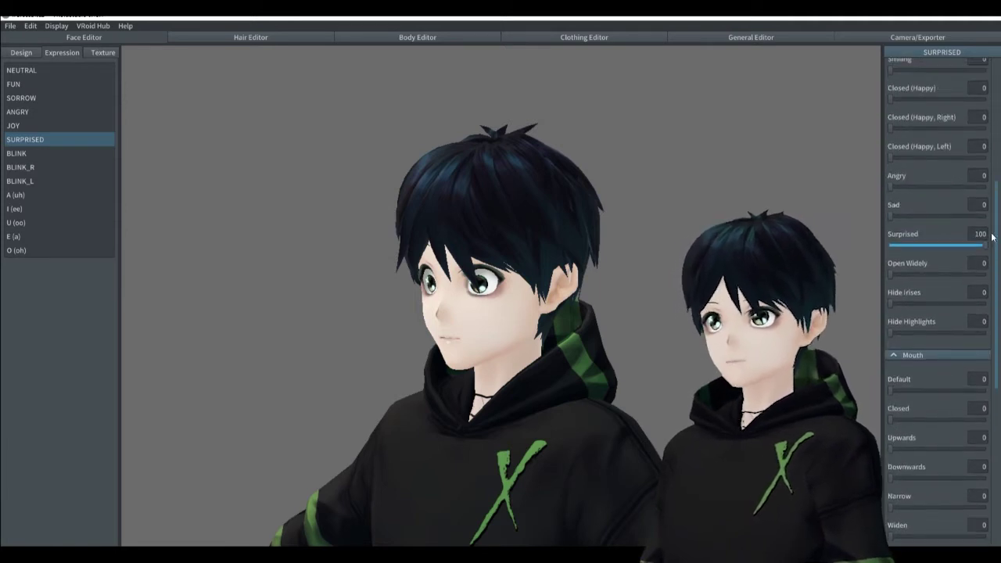
text(150)
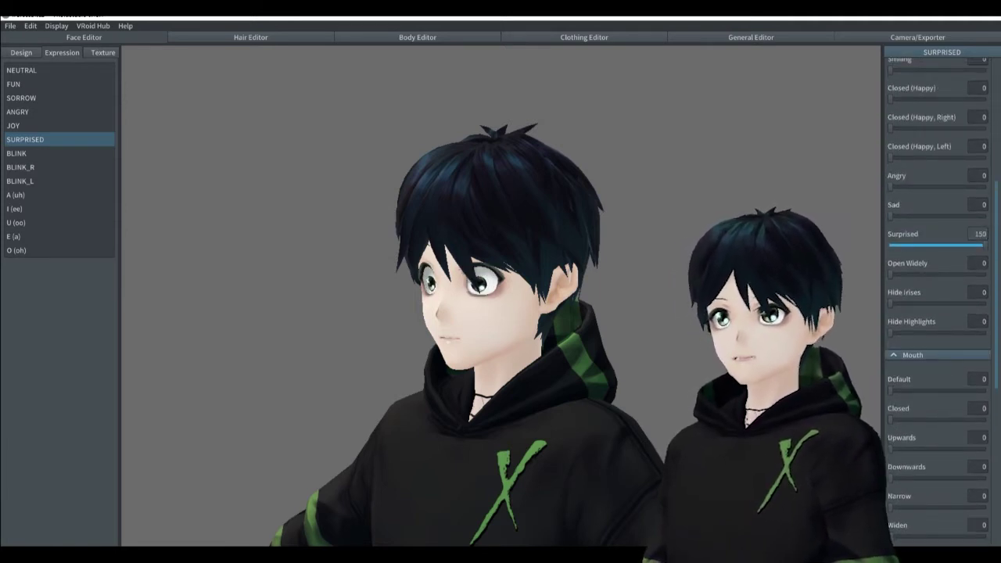
scroll(923, 195, up, 3)
drag(892, 87, 920, 87)
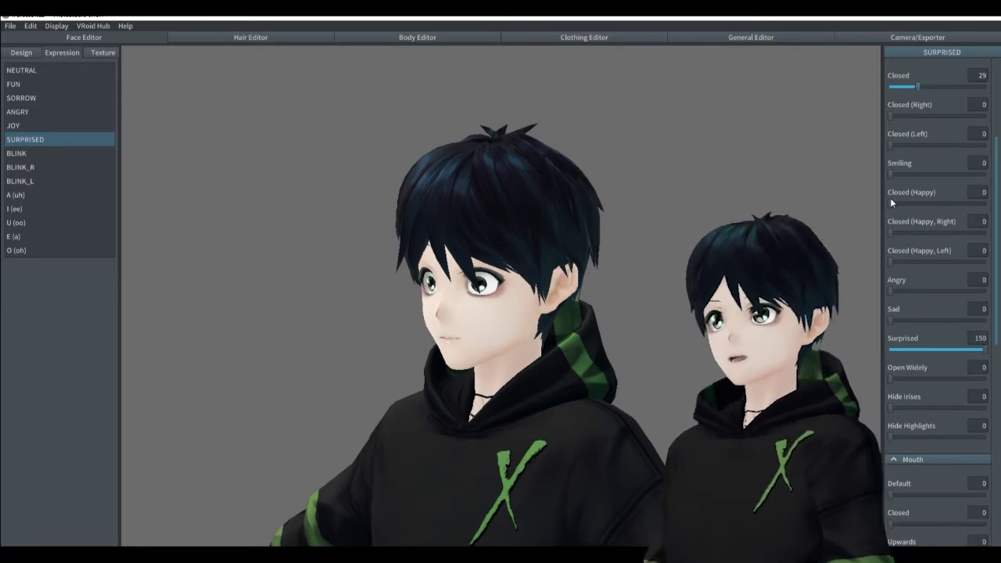
drag(891, 174, 917, 173)
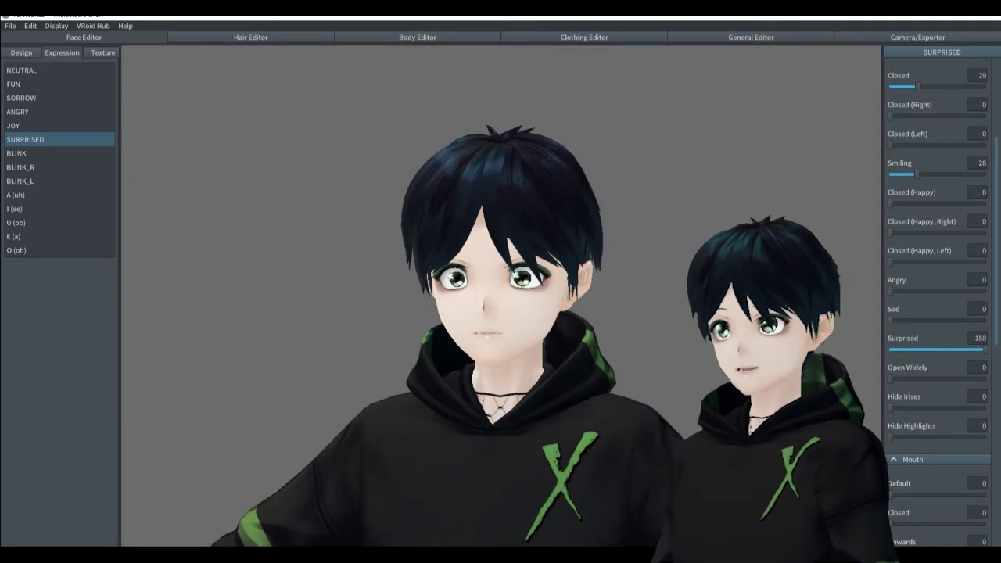
Enter 160 as the SURPRISED expression's eye Surprised value
click(981, 338)
text(150)
key(Return)
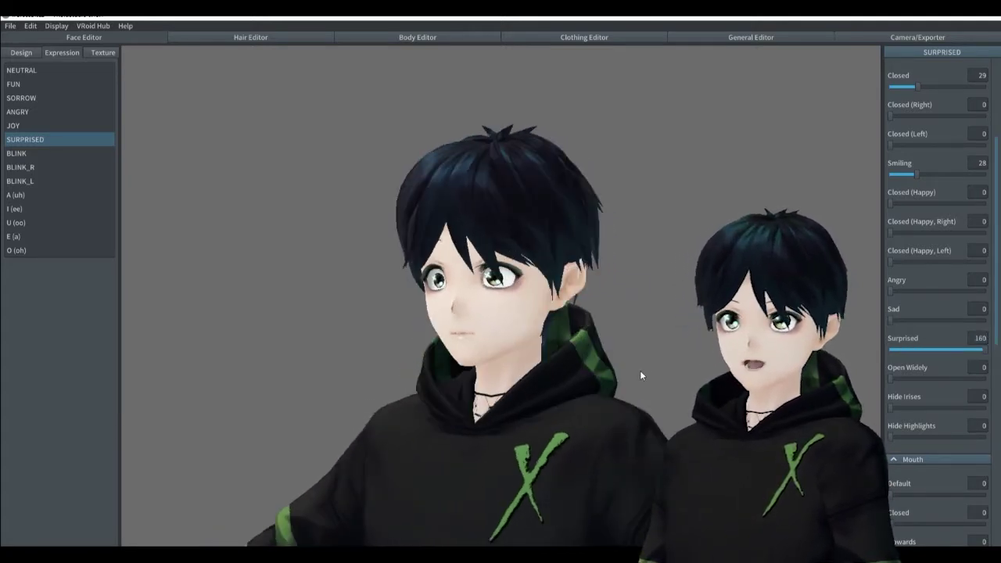
click(46, 153)
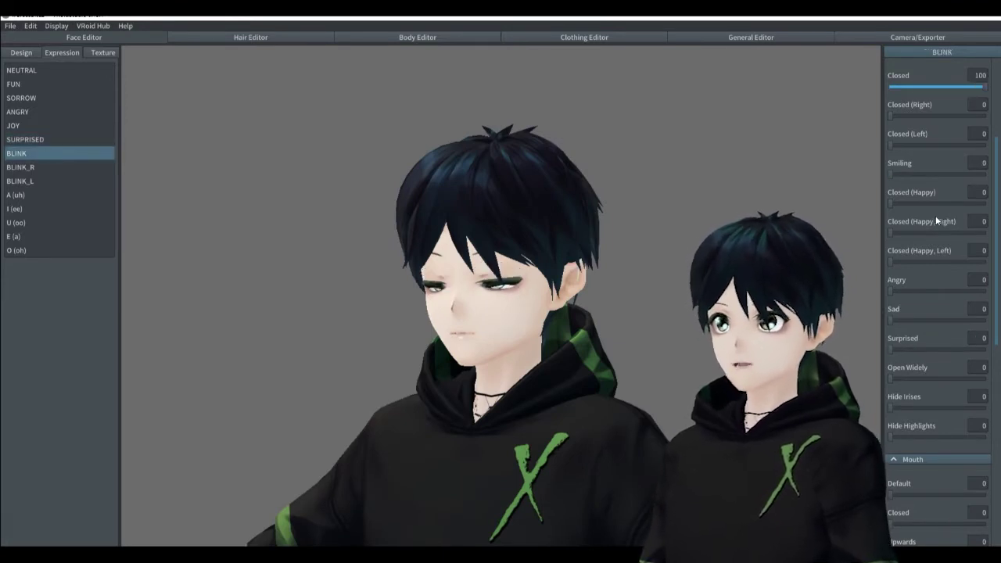
Add a smile to BLINK and set BLINK_R's Closed (Happy, Right) to 30
drag(891, 173, 970, 172)
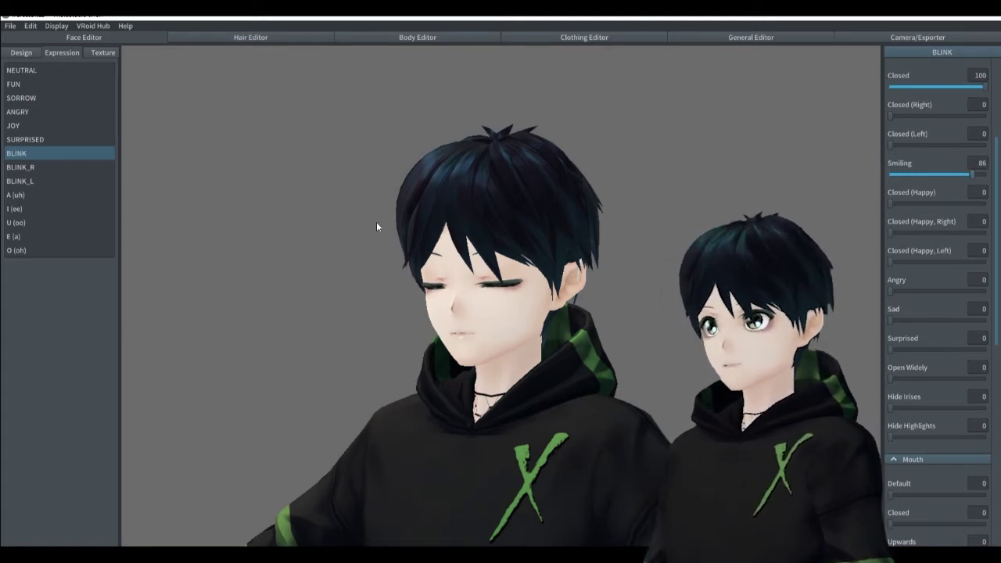
click(29, 169)
mouse_move(890, 203)
mouse_down()
mouse_move(916, 200)
mouse_move(884, 207)
mouse_up()
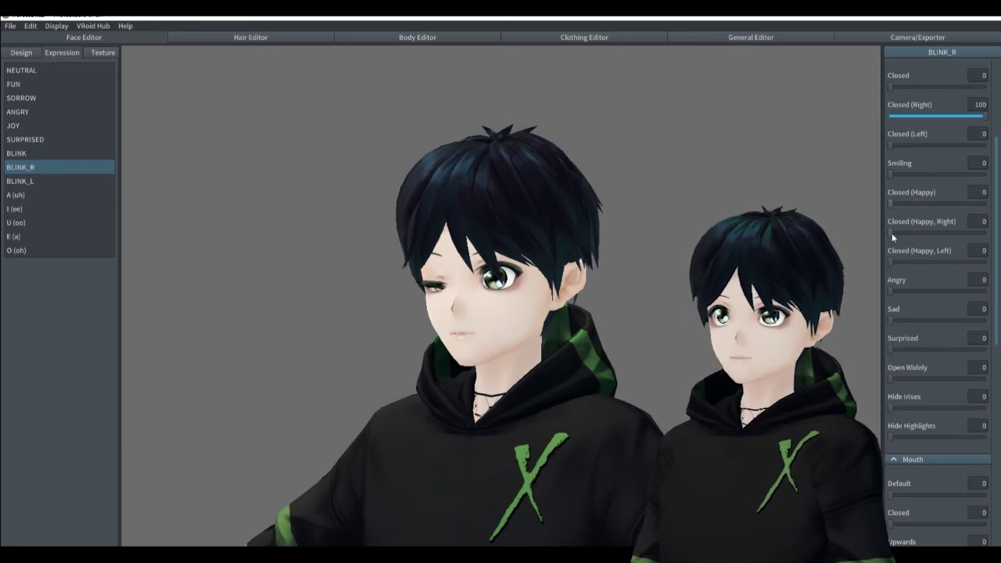
drag(892, 233, 921, 228)
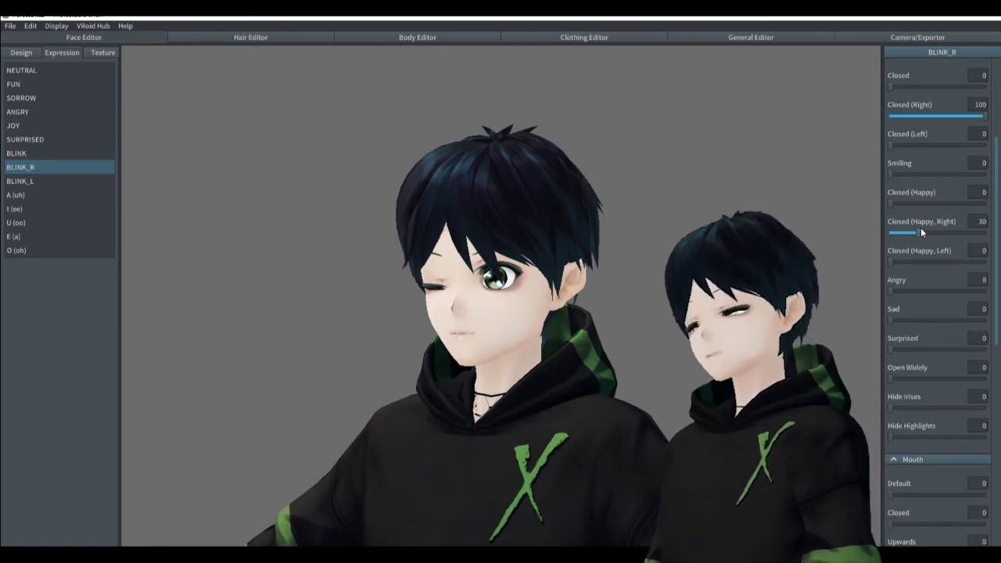
Set BLINK_L's Closed (Happy, Left) to 30, comparing against BLINK_R
click(41, 182)
drag(893, 263, 920, 262)
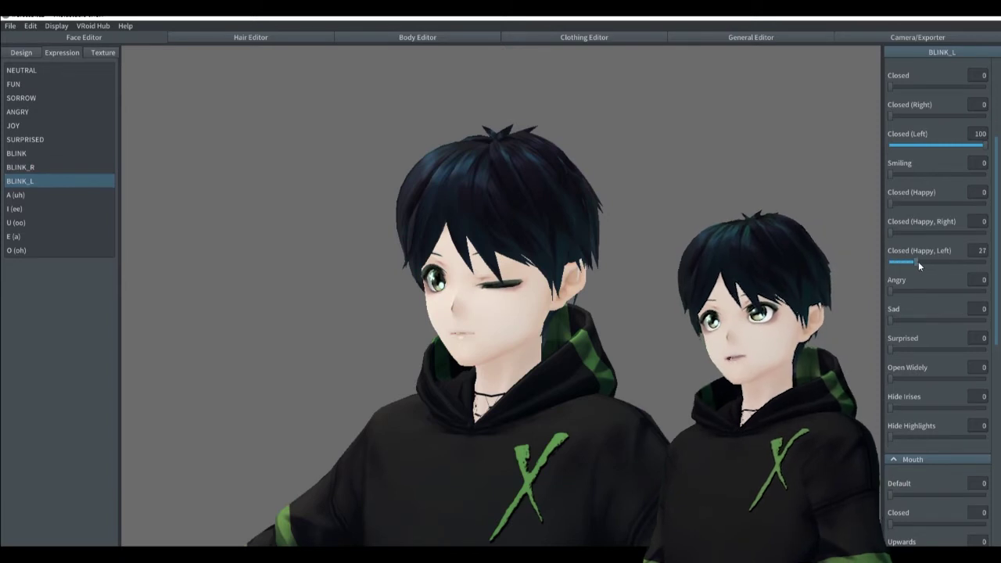
click(39, 168)
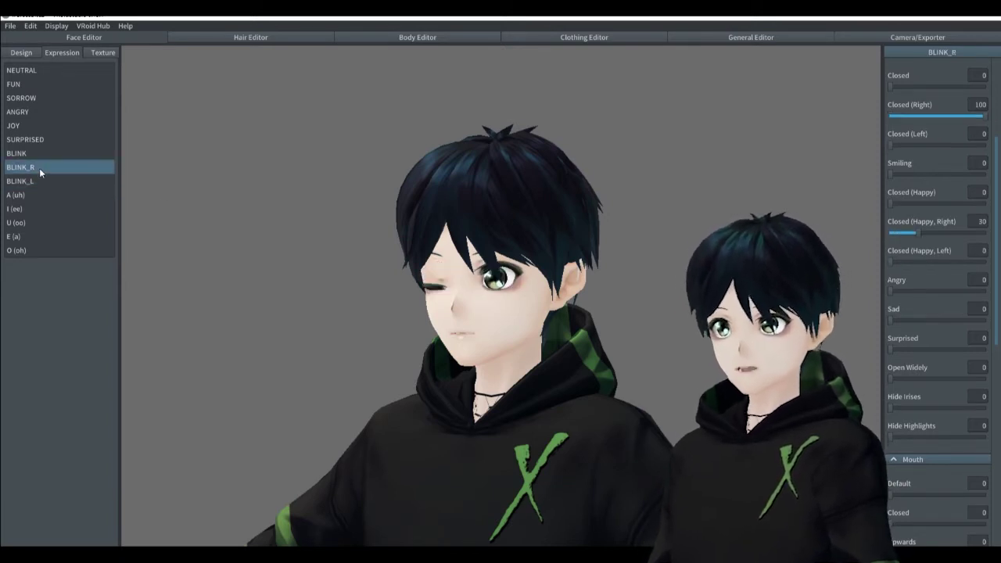
click(39, 178)
click(981, 251)
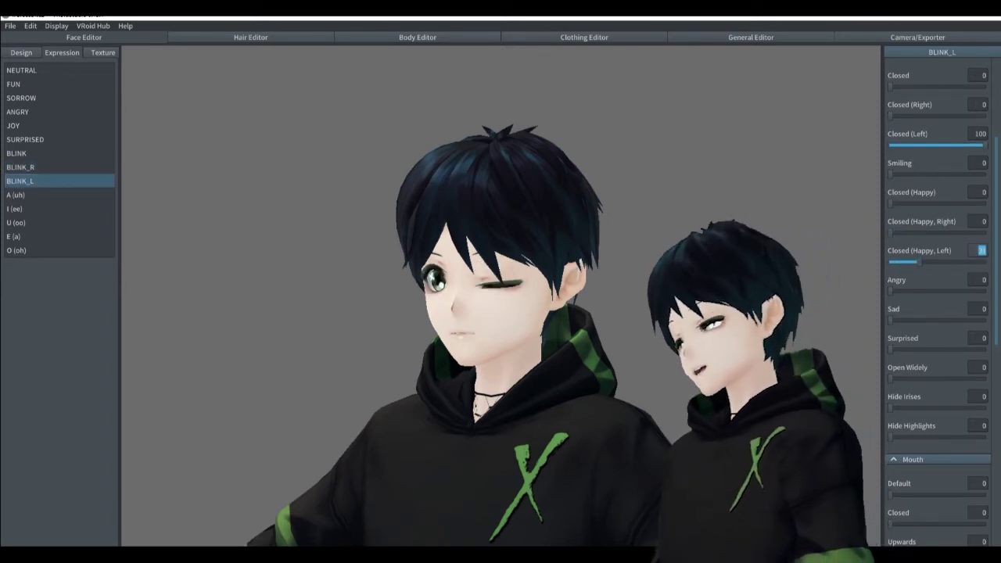
Preview the A (uh), I (ee), U (oo) and E (a) mouth shapes
click(47, 196)
click(22, 210)
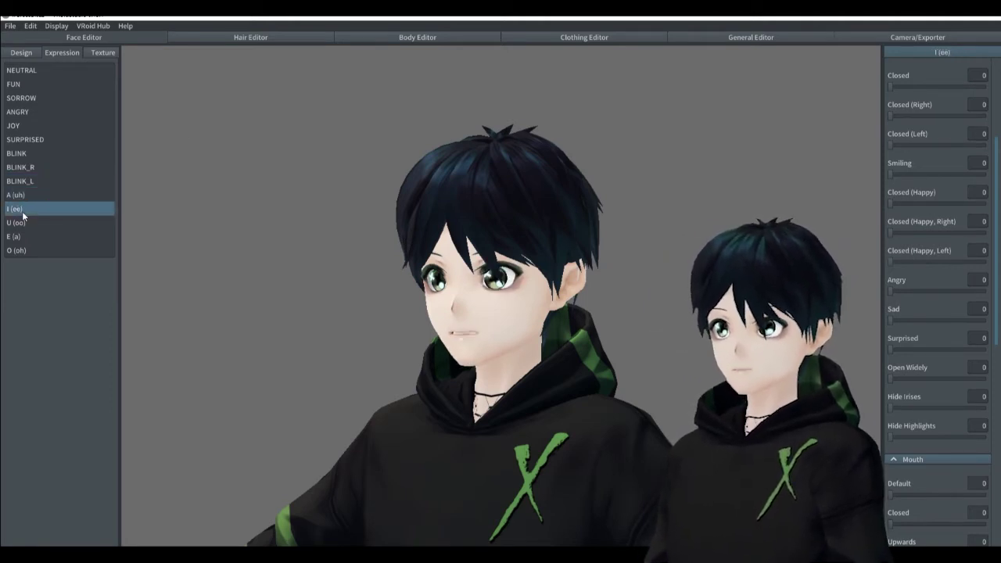
click(22, 223)
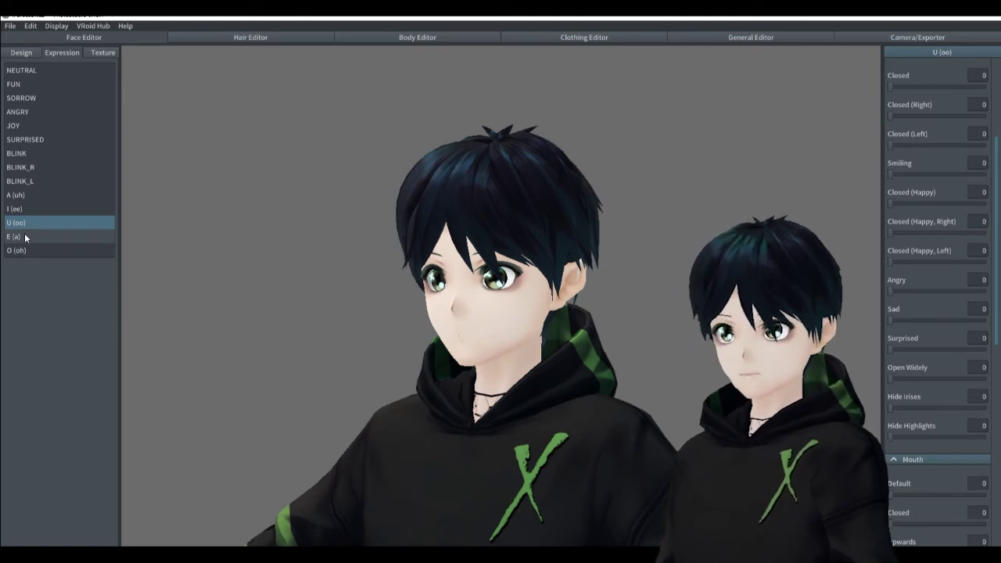
click(23, 236)
Lower the O (oh) mouth shape to 67 and E (a) to 92
click(23, 252)
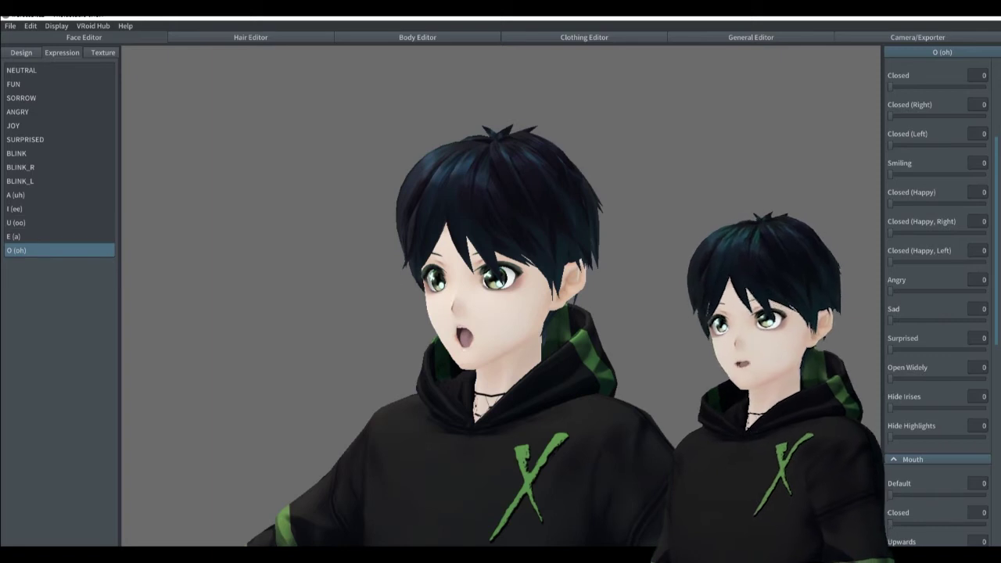
scroll(955, 362, down, 5)
scroll(955, 362, down, 2)
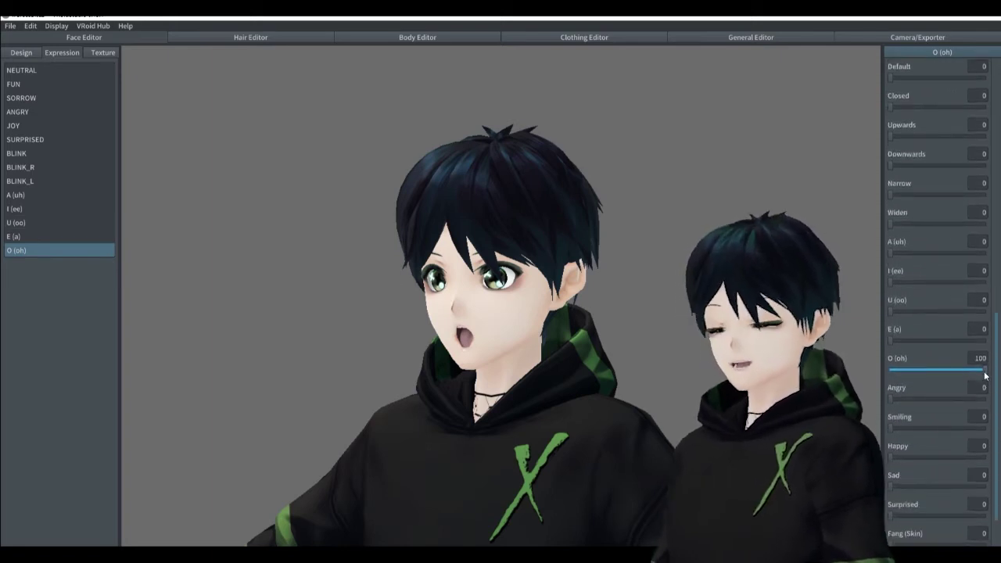
click(954, 371)
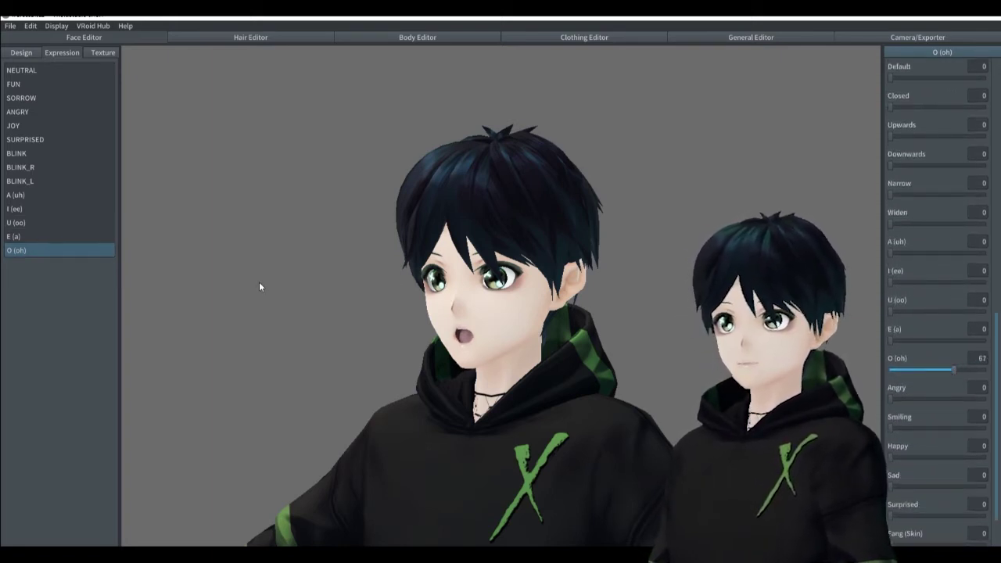
click(31, 235)
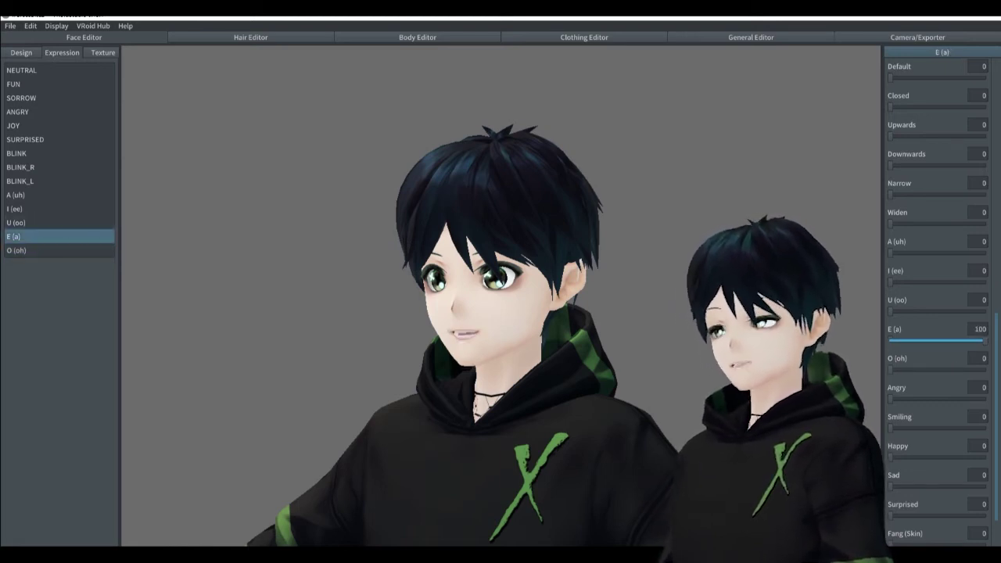
click(975, 343)
drag(974, 343, 982, 342)
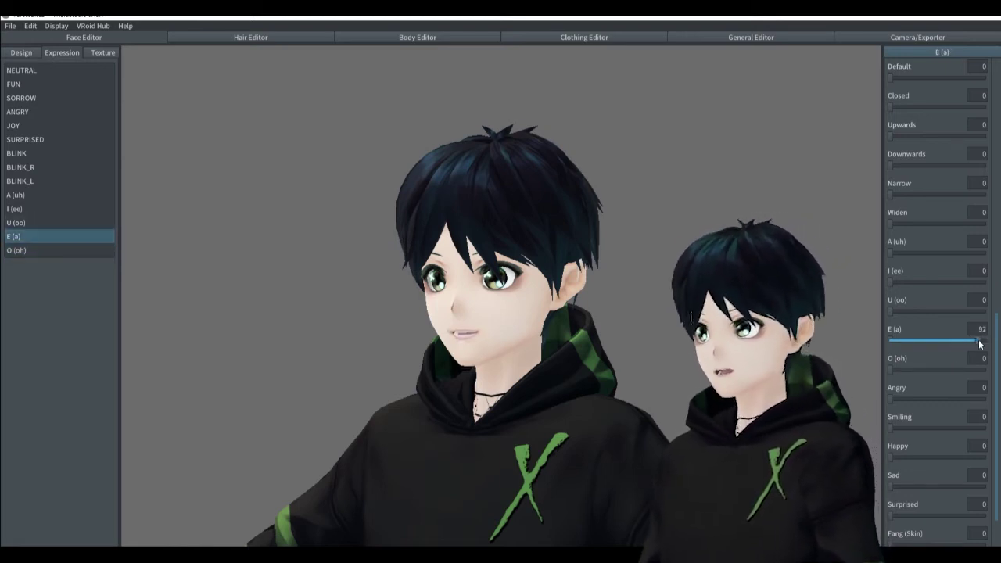